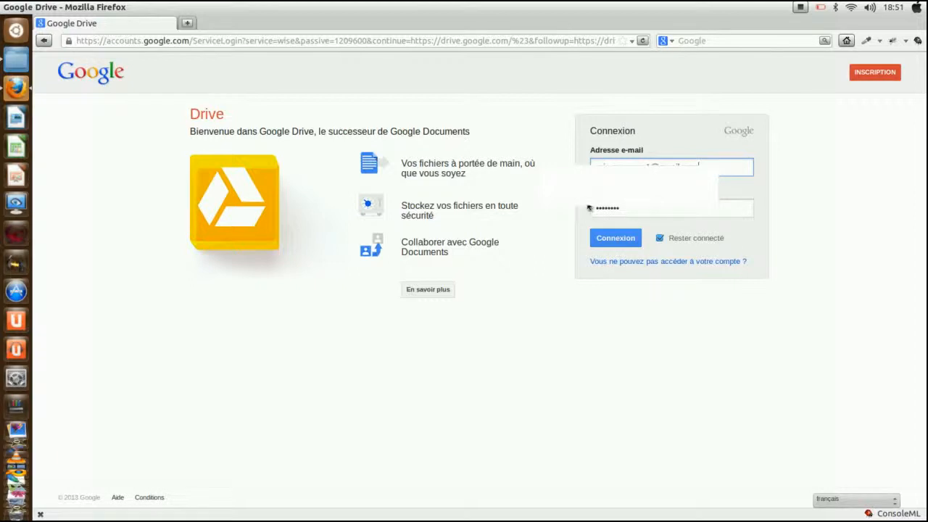
Sign in to Google Drive and create a new form, dismissing its welcome dialog
click(618, 241)
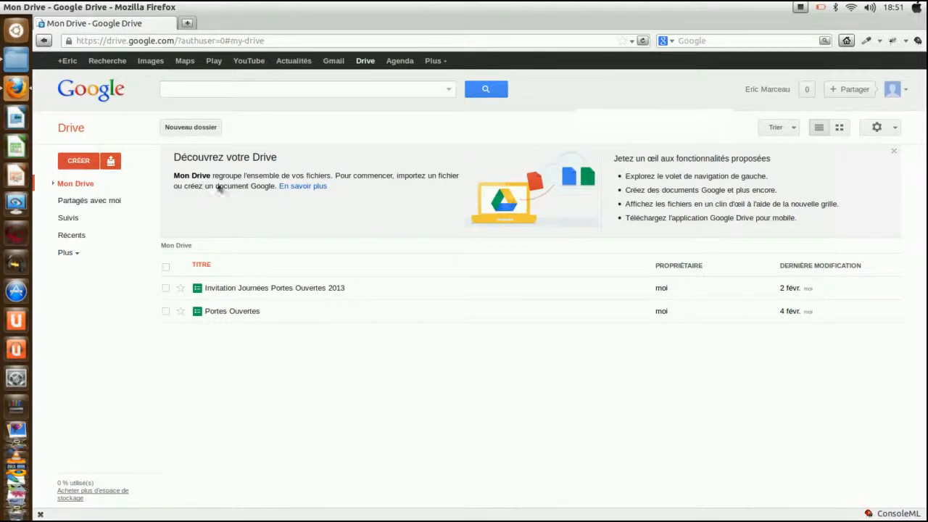
click(95, 164)
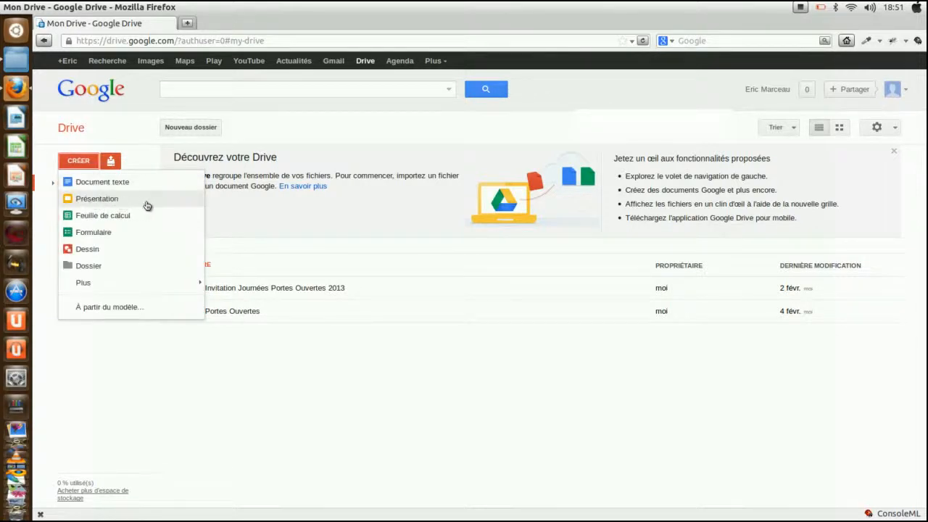
click(102, 236)
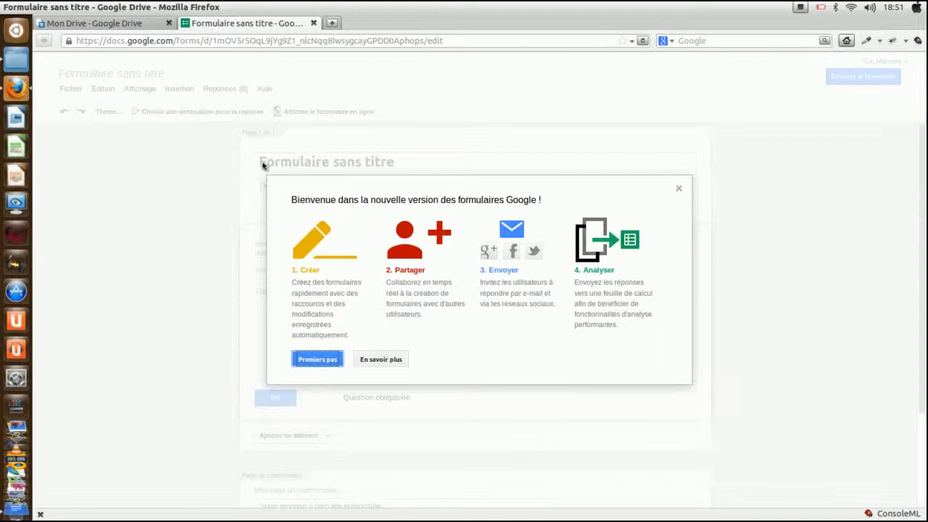
click(679, 188)
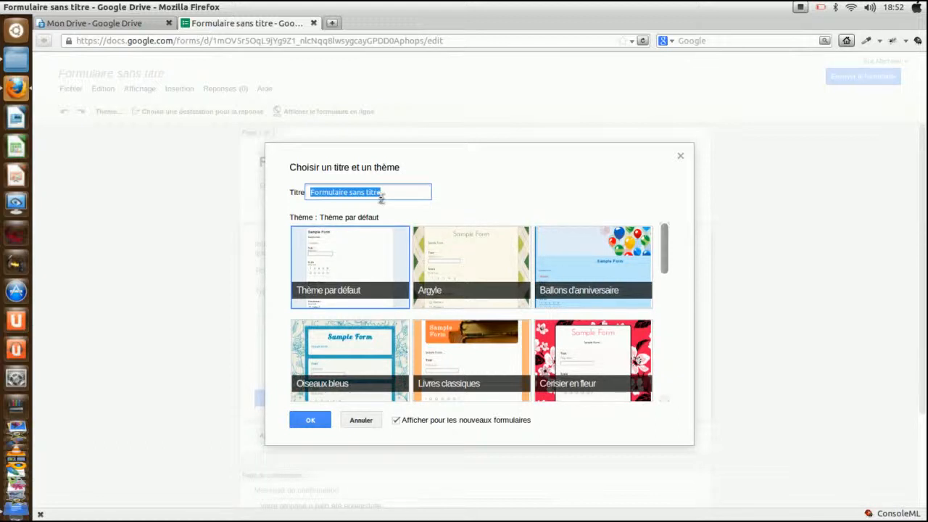
Title the new form "Invitation Portes Ouvertes" and apply the Guirlande de lumière theme
text(I)
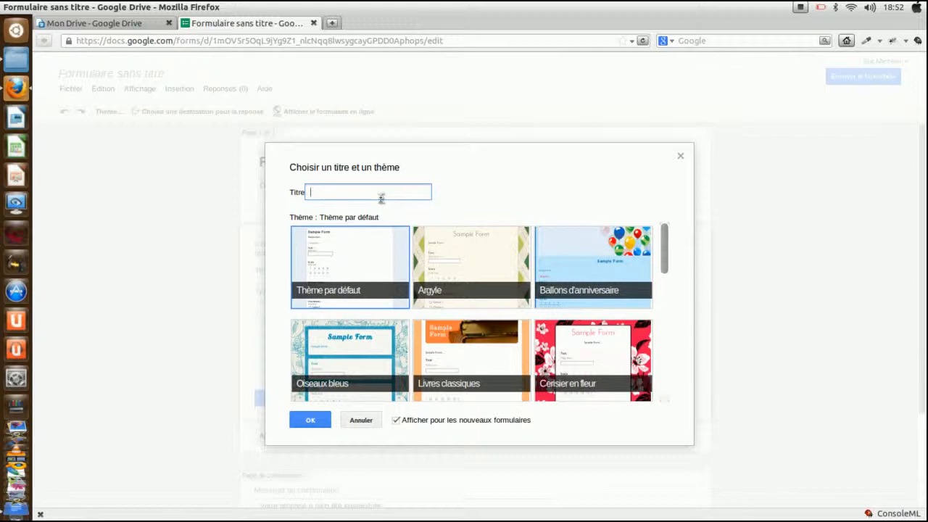
text(I)
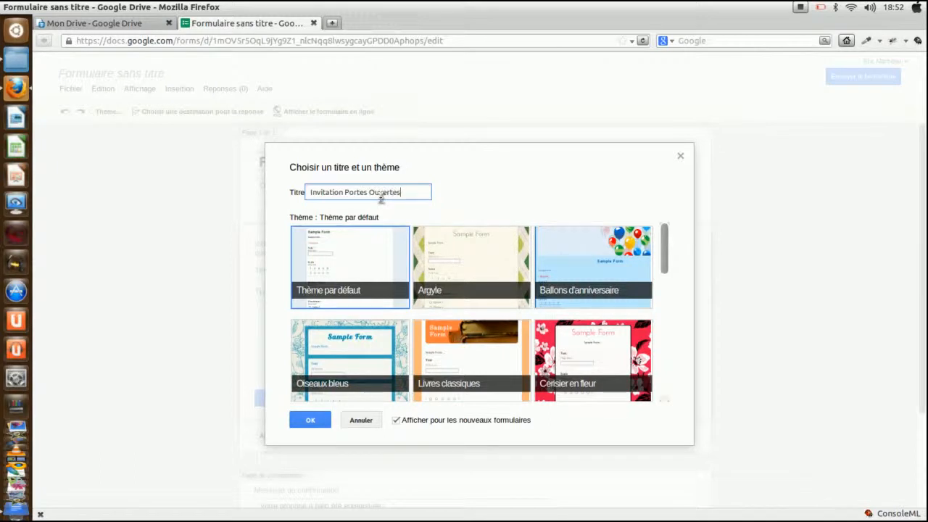
drag(668, 243, 658, 183)
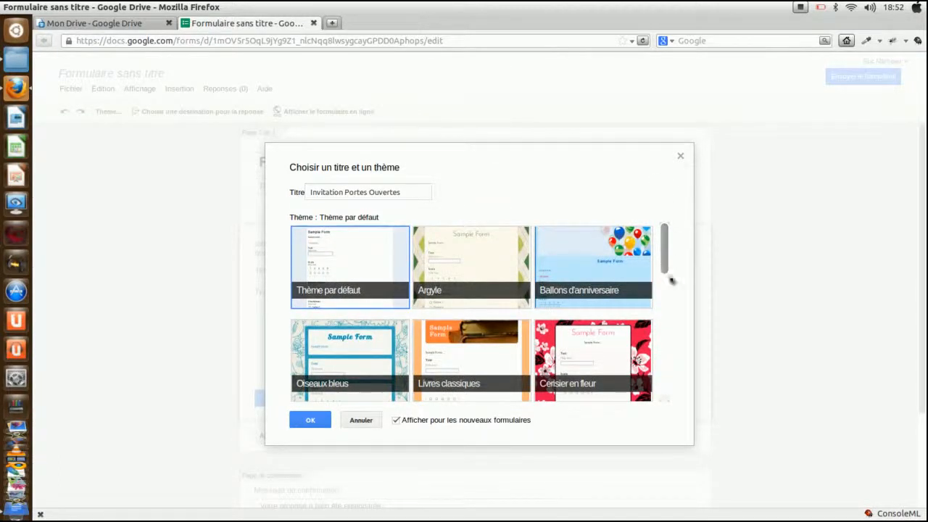
drag(661, 265, 673, 390)
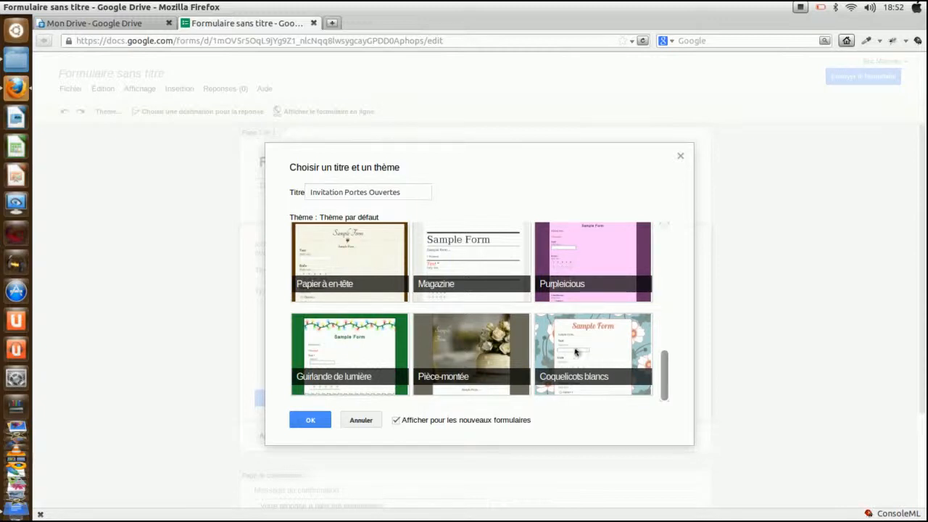
click(386, 348)
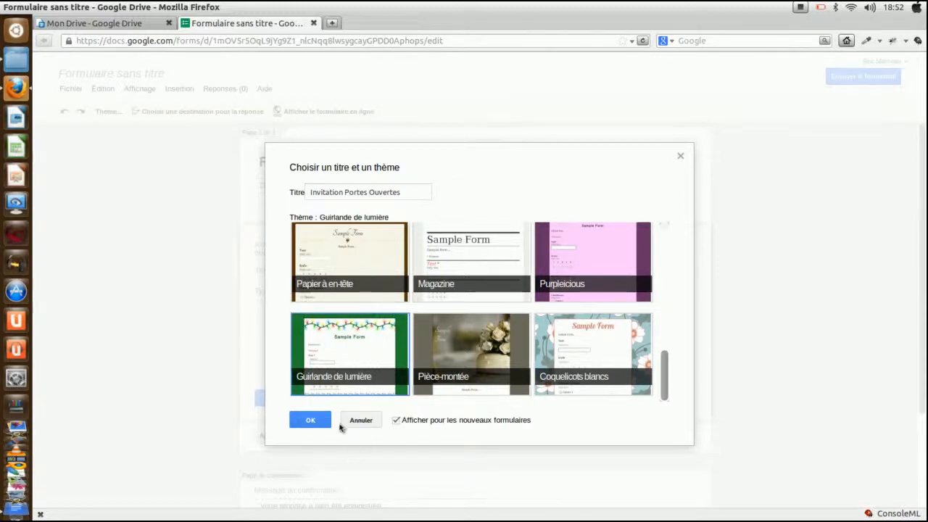
click(315, 420)
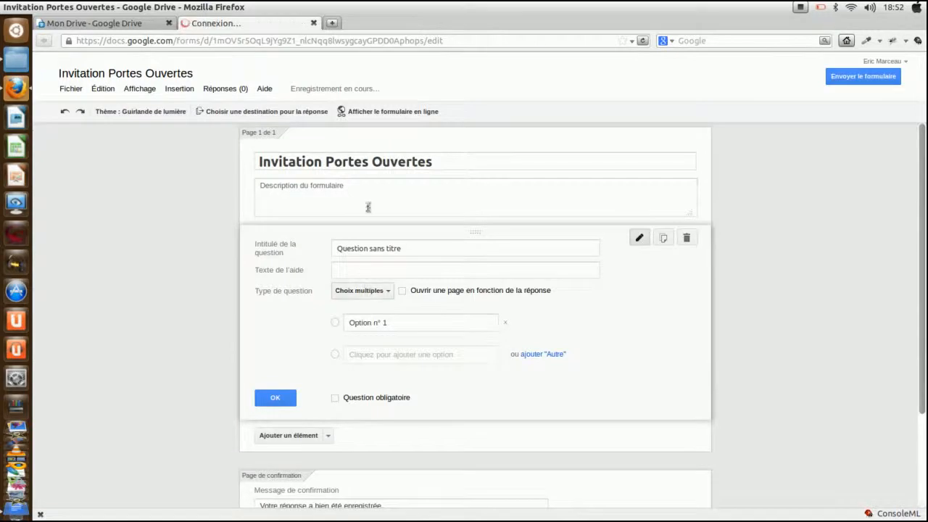
Word the first question "Participerez vous à la journée Portes Ouvertes du 13 avril 2013 ?" with the Choix multiples question type
drag(419, 249, 344, 237)
drag(422, 249, 339, 247)
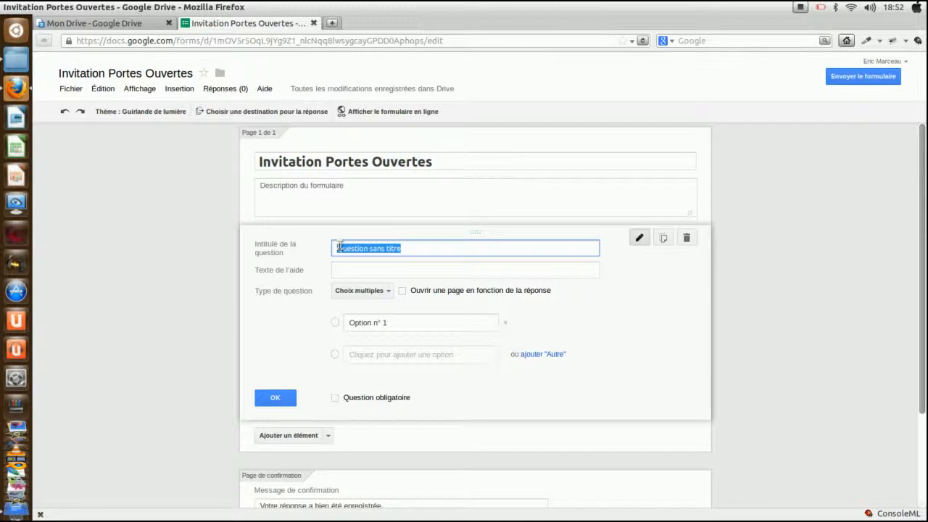
text(Par)
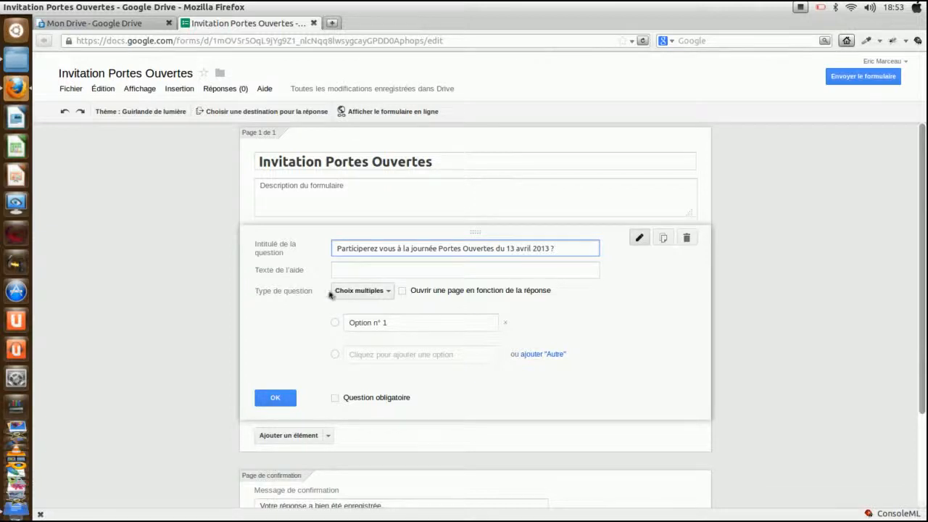
click(390, 295)
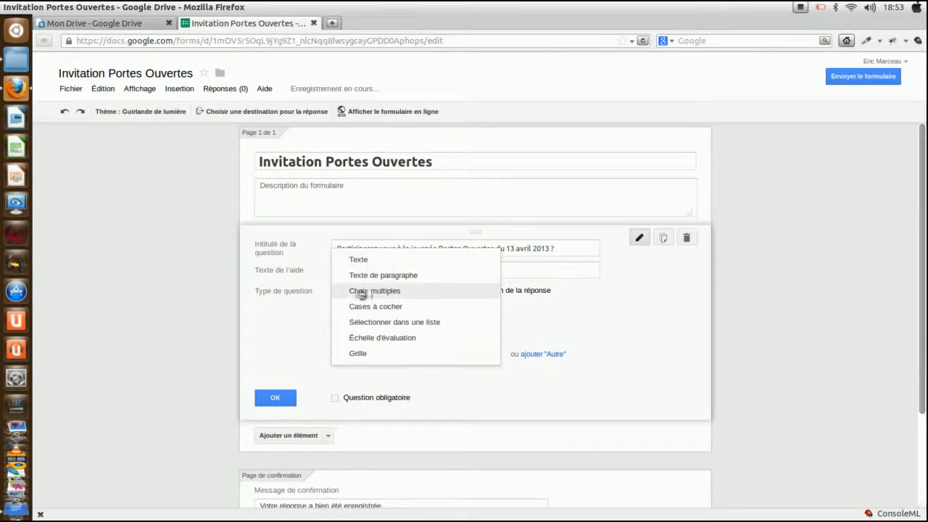
click(375, 294)
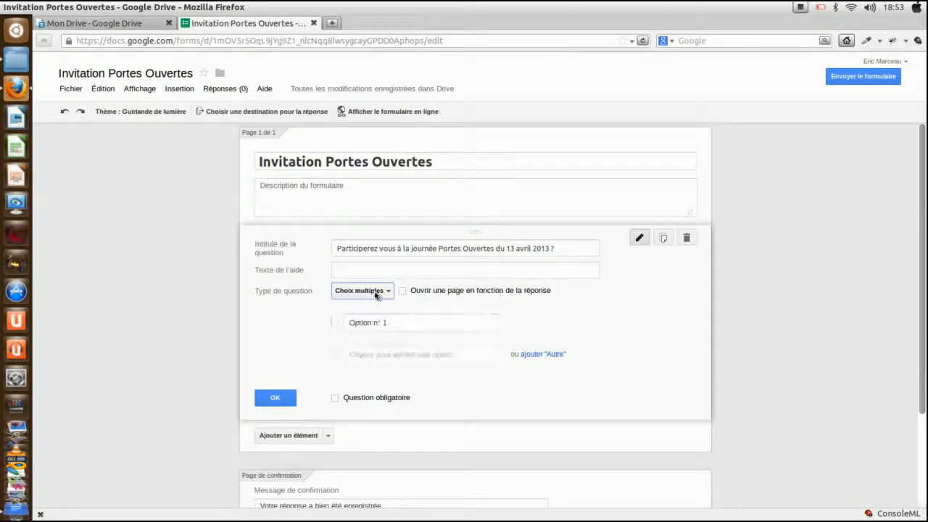
Enter OUI and NON as the question's answer options and make the question mandatory
click(402, 323)
click(336, 325)
click(435, 326)
text(OUI)
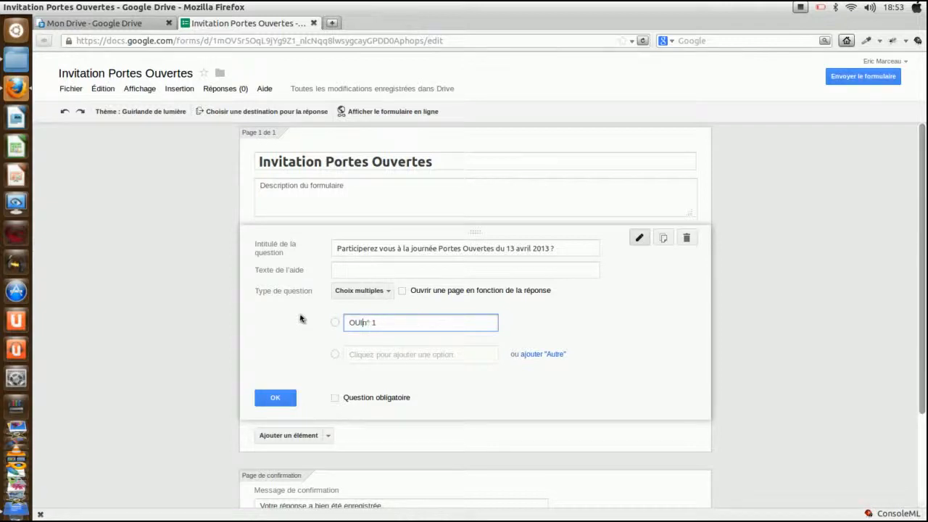
click(380, 354)
text(NON)
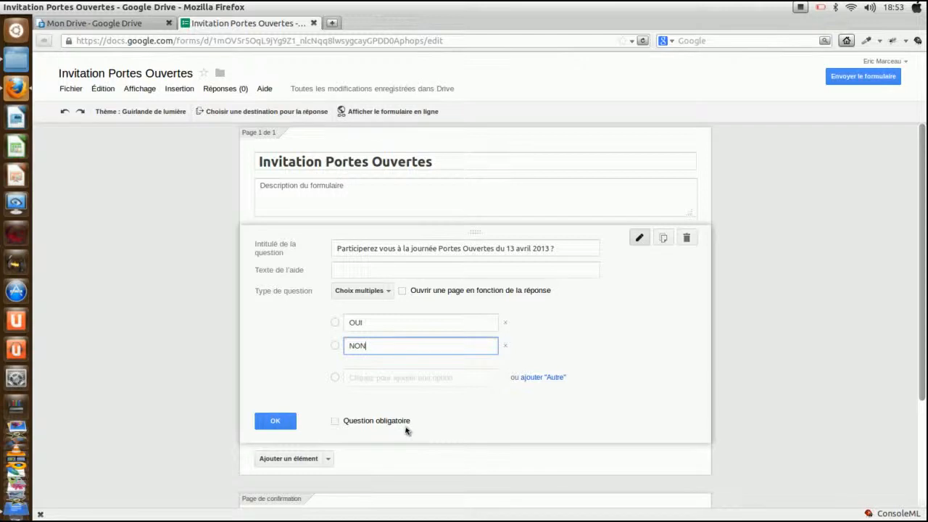
click(336, 422)
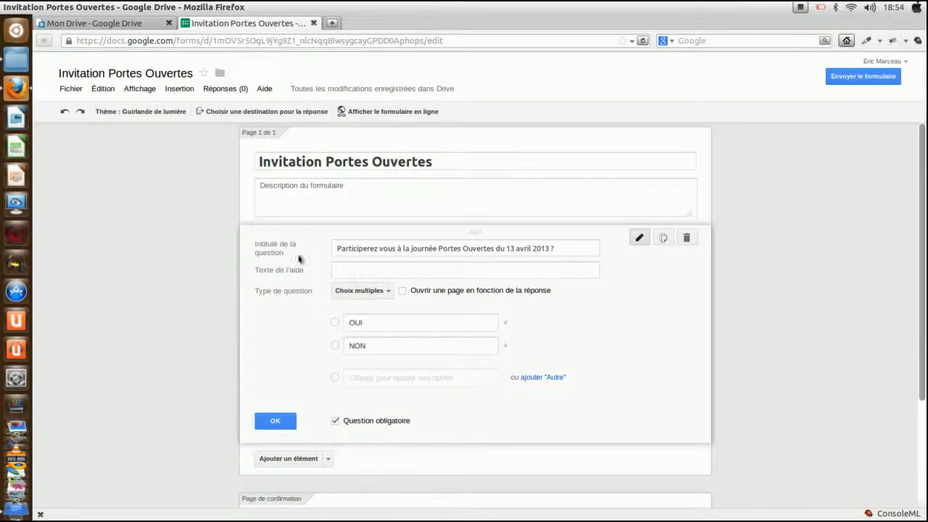
Duplicate the attendance question, look over the copy in the form, and delete the duplicate
click(664, 240)
scroll(588, 266, up, 3)
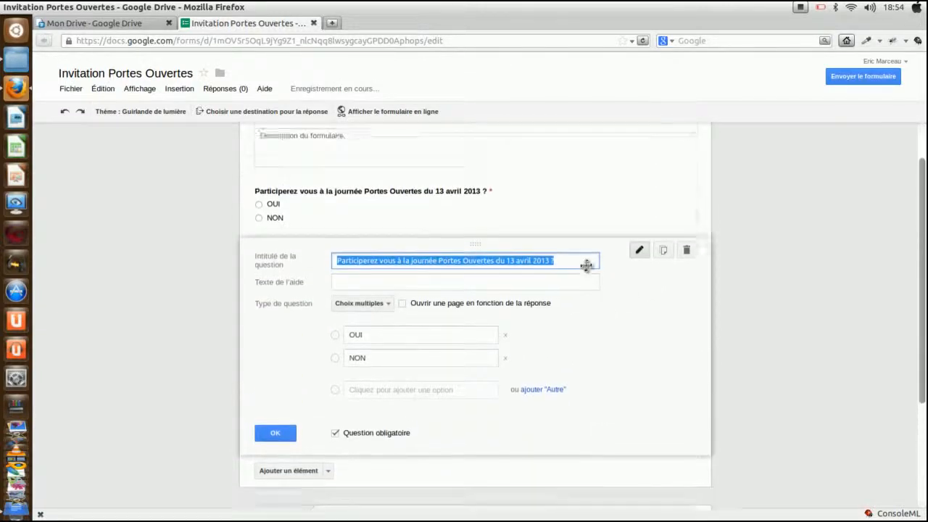
scroll(587, 267, down, 3)
scroll(586, 269, up, 3)
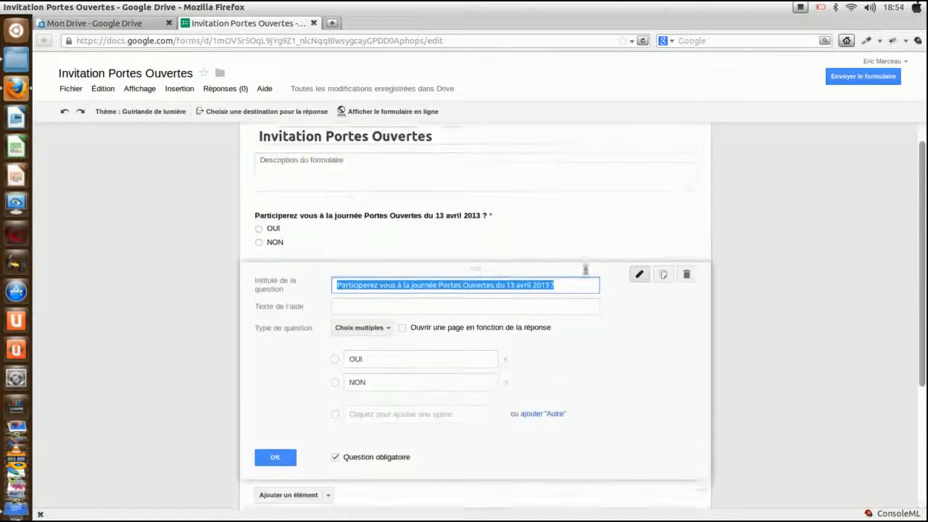
scroll(449, 264, down, 5)
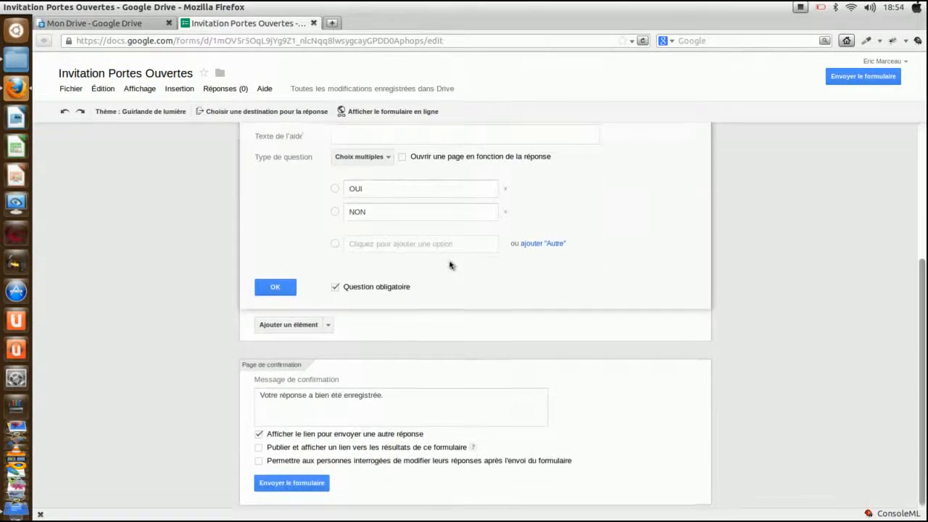
scroll(450, 264, up, 3)
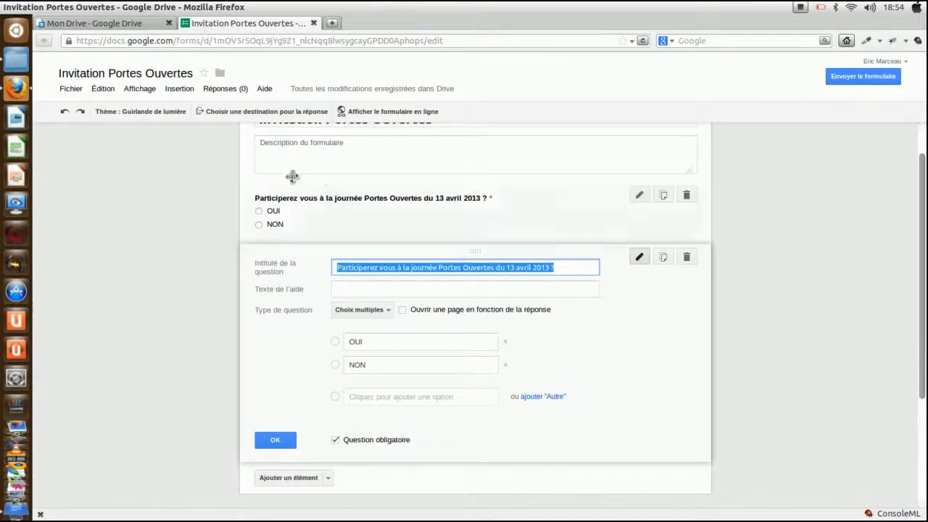
scroll(303, 158, up, 1)
scroll(362, 240, down, 1)
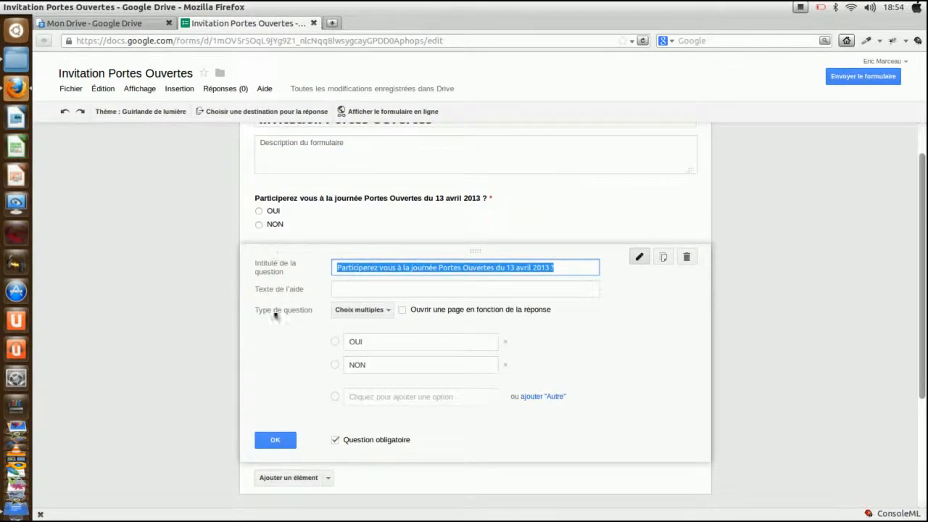
click(686, 257)
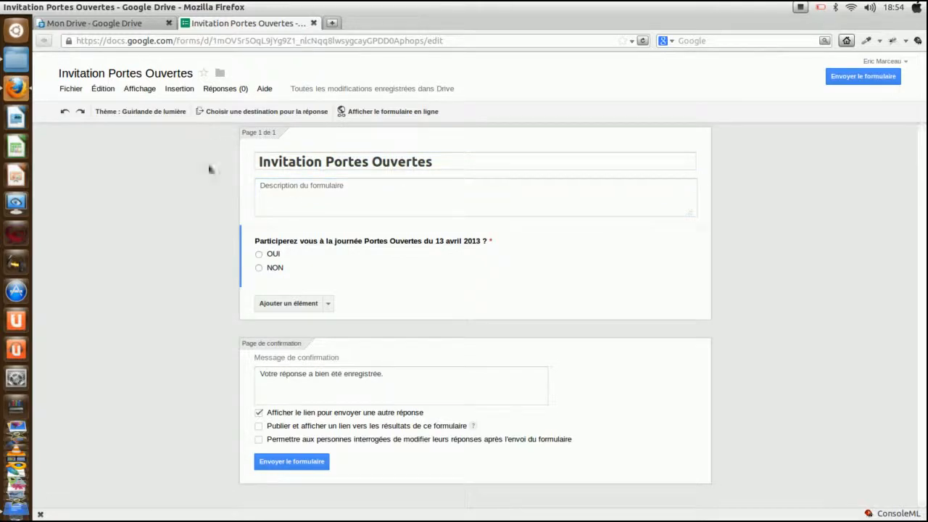
mouse_move(375, 264)
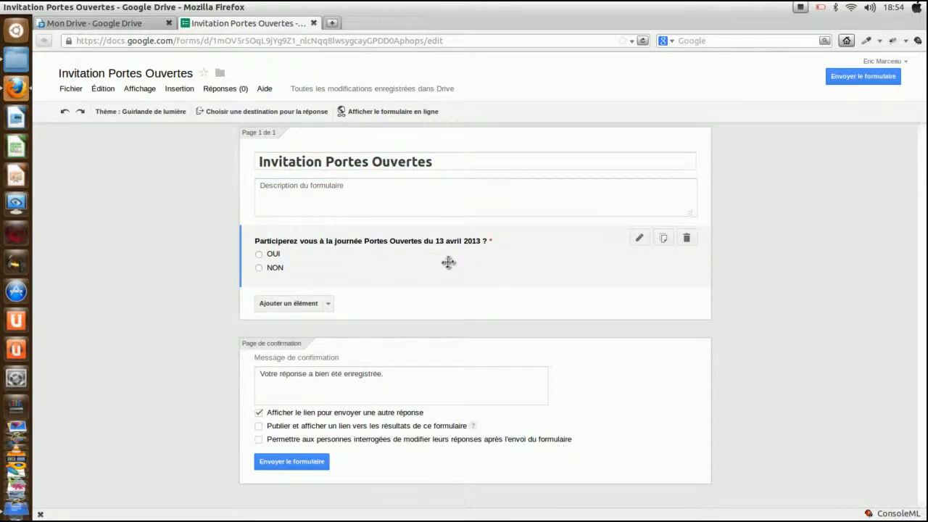
Review the form's sharing link and access settings, and close the sharing dialog
click(71, 89)
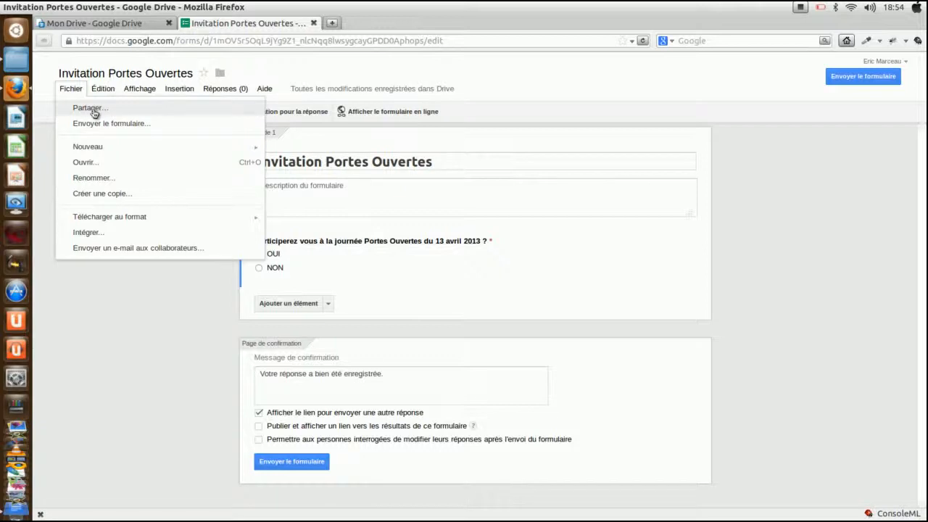
click(94, 113)
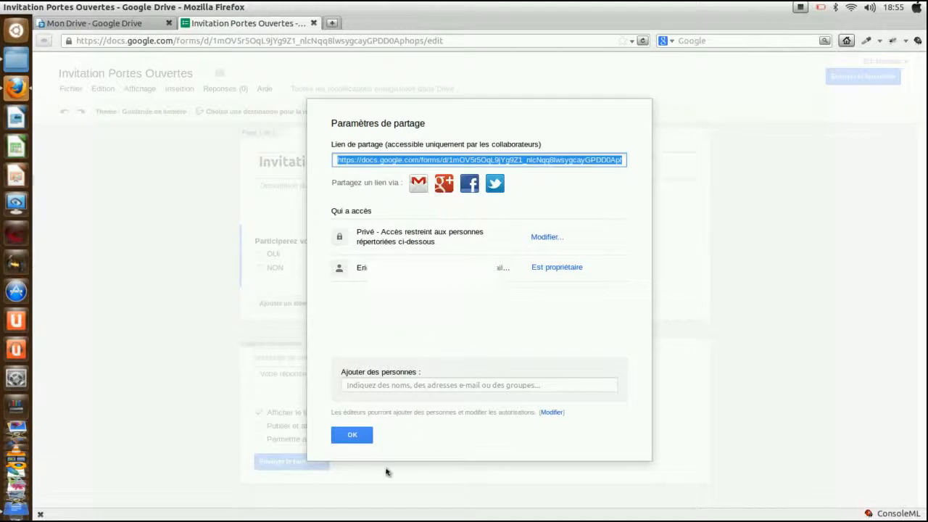
click(366, 435)
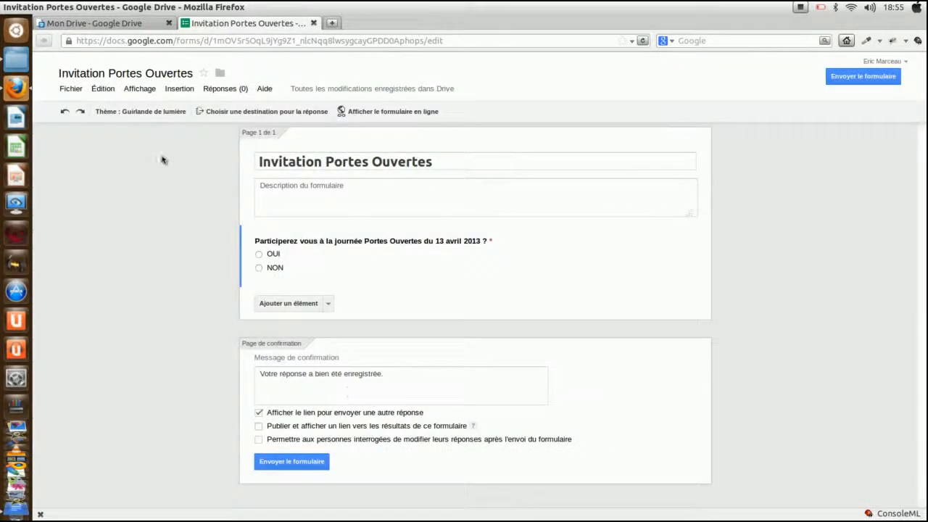
Change the form's theme to Espresso and preview the live form online, closing the preview
click(144, 113)
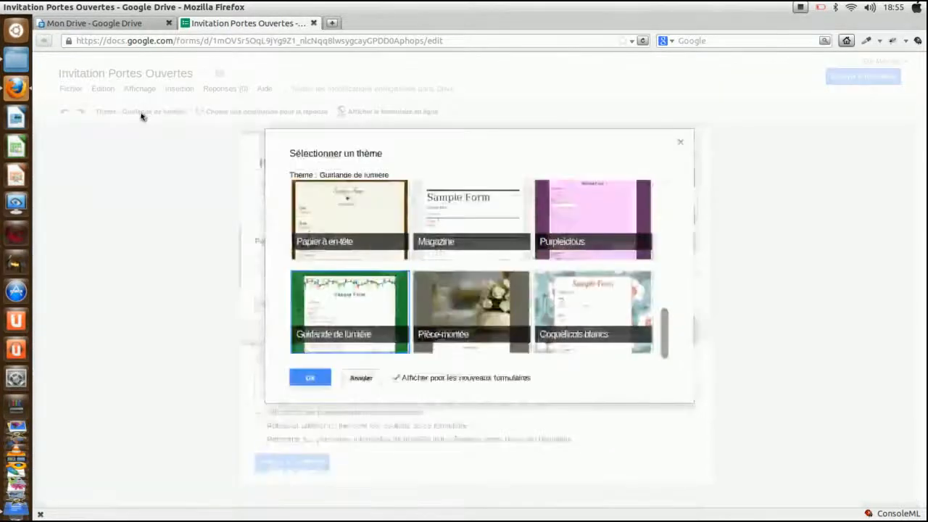
scroll(632, 274, up, 8)
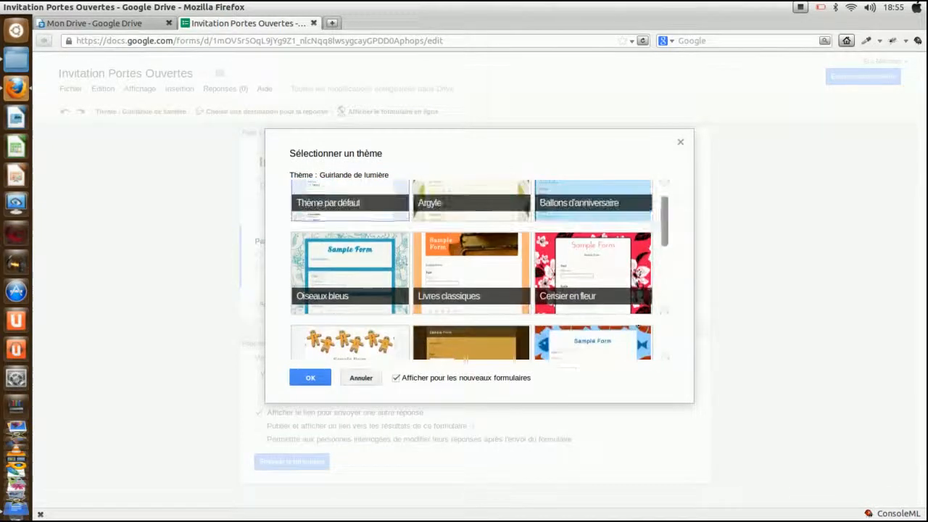
scroll(636, 283, down, 5)
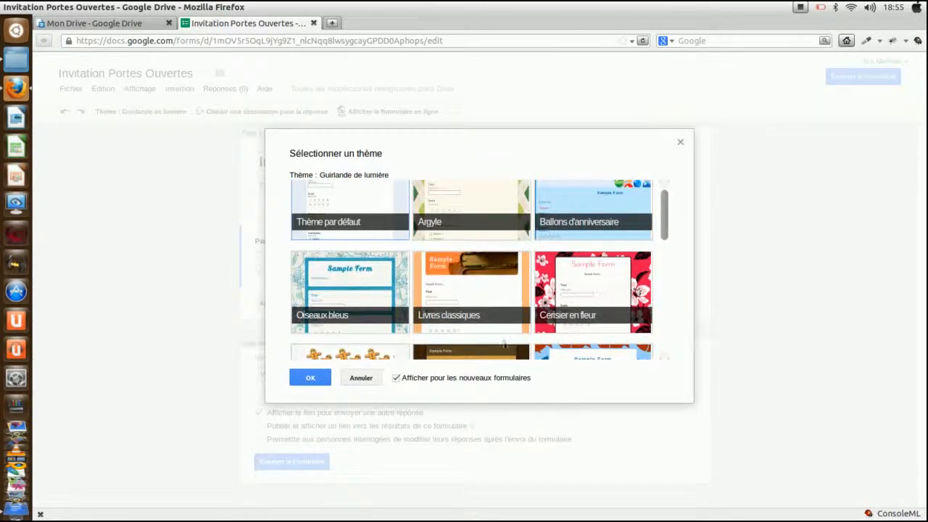
click(483, 256)
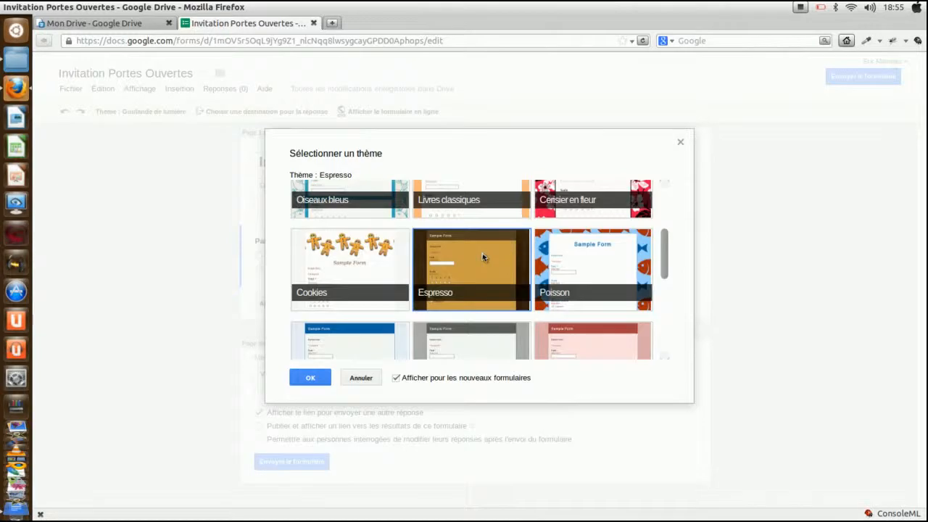
click(321, 378)
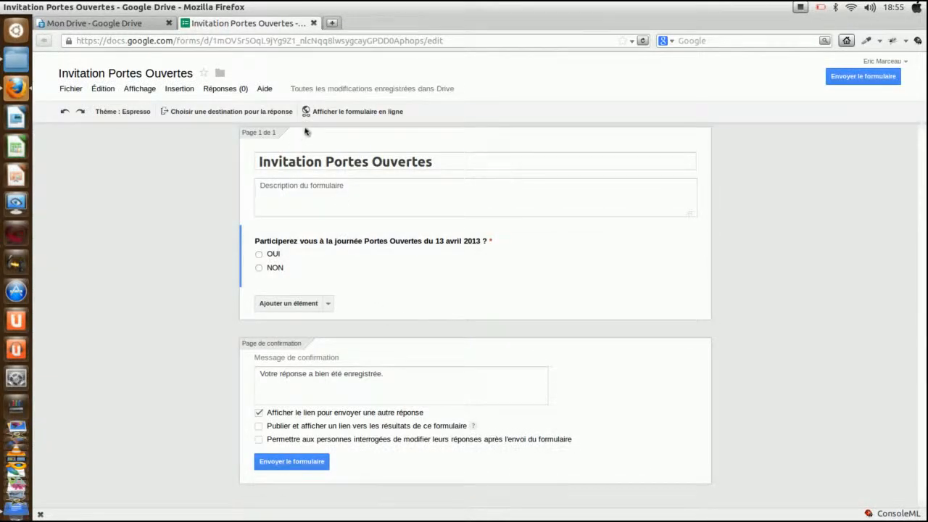
click(347, 113)
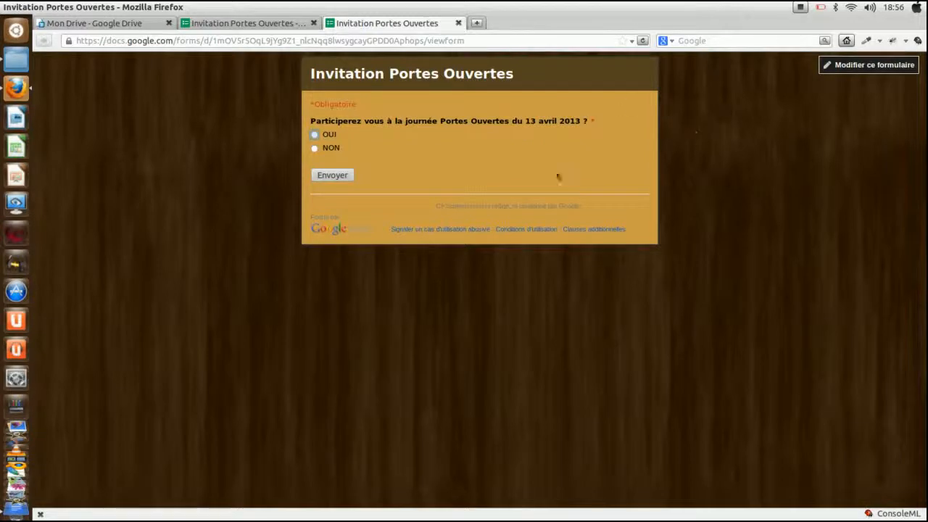
click(458, 24)
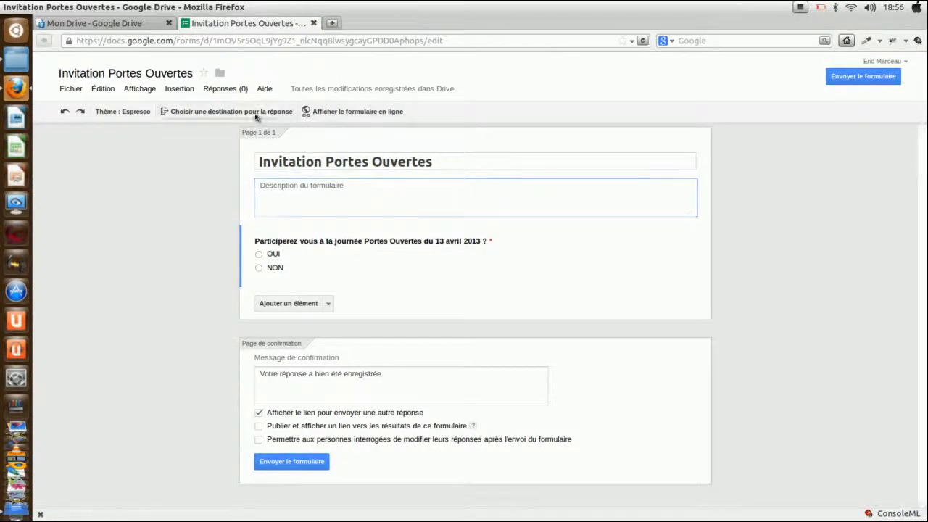
View the summary of responses for the open-day attendance form, and close the summary to return to the form editor
click(103, 89)
mouse_move(139, 90)
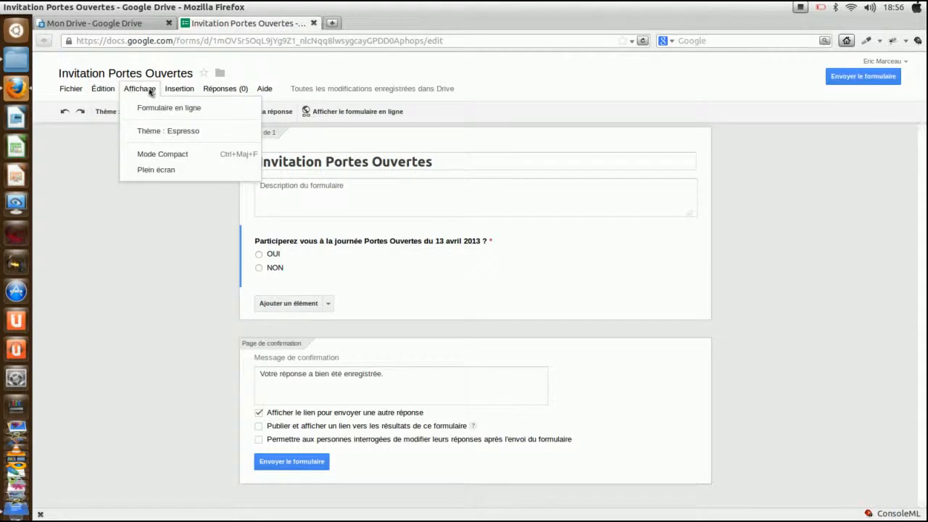
mouse_move(189, 90)
mouse_move(219, 90)
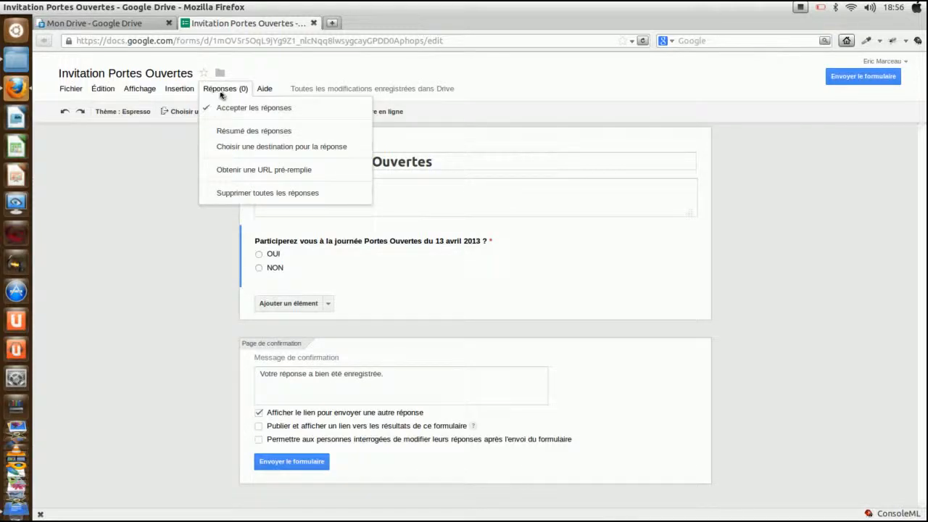
click(249, 135)
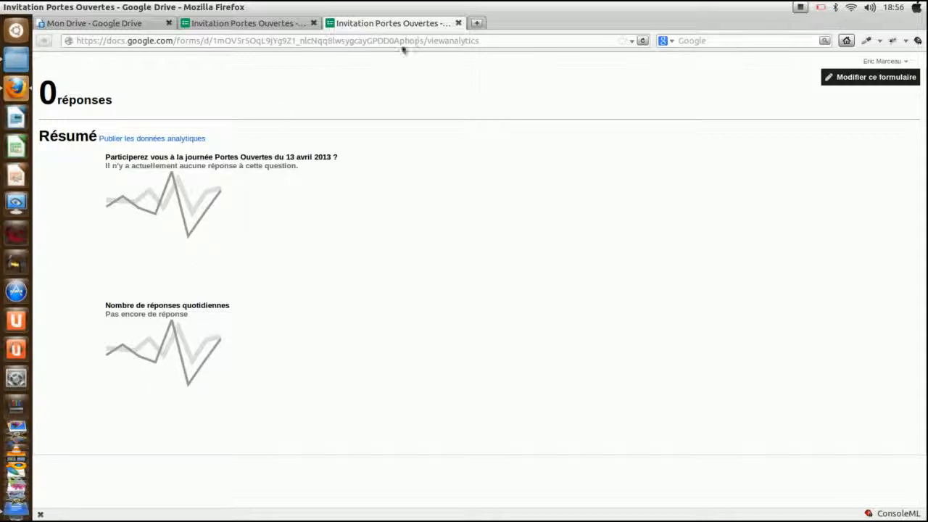
click(458, 23)
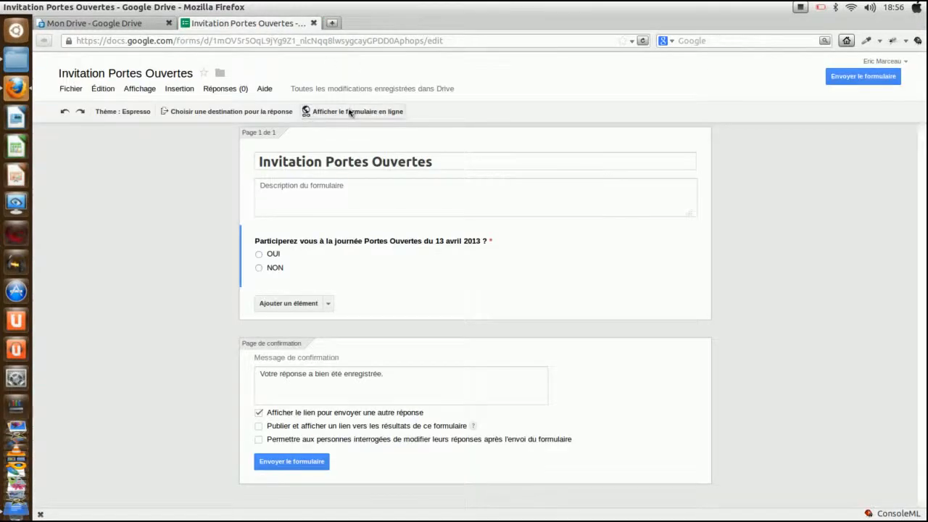
click(226, 89)
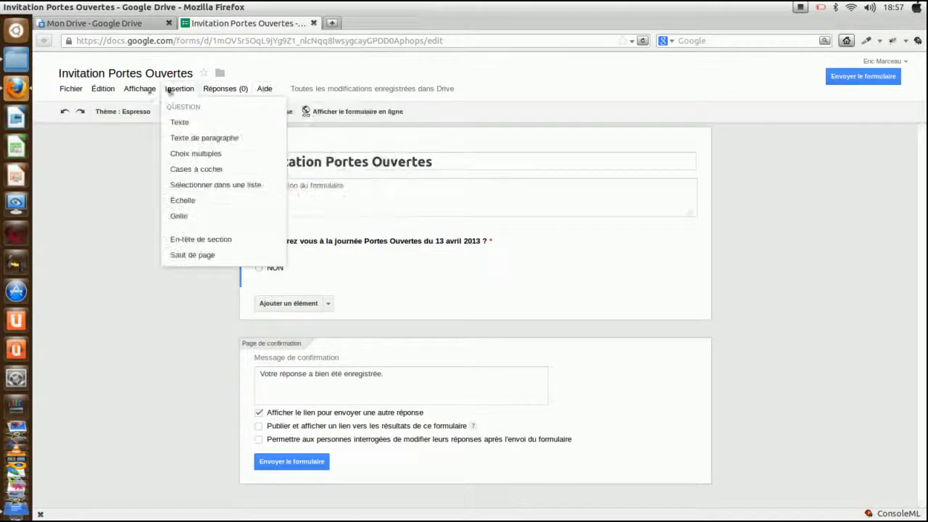
mouse_move(72, 89)
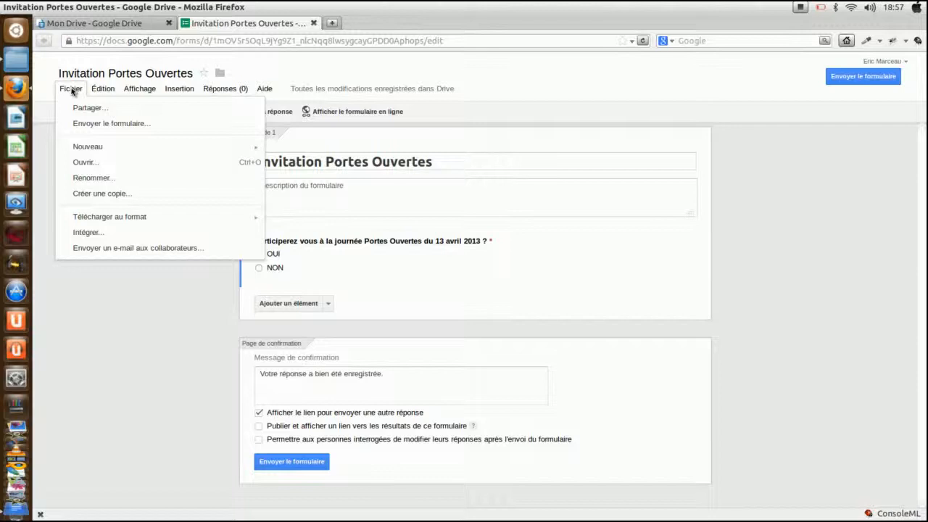
mouse_move(100, 223)
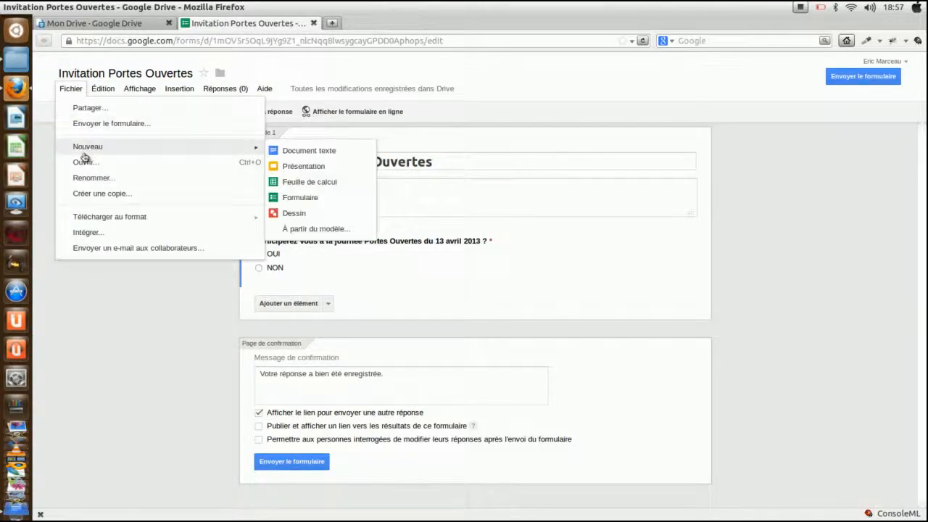
mouse_move(87, 153)
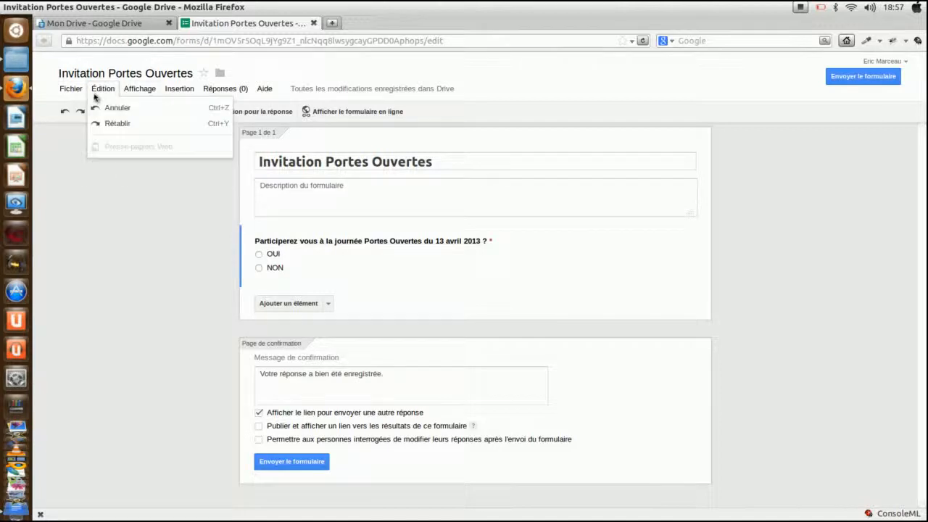
mouse_move(171, 95)
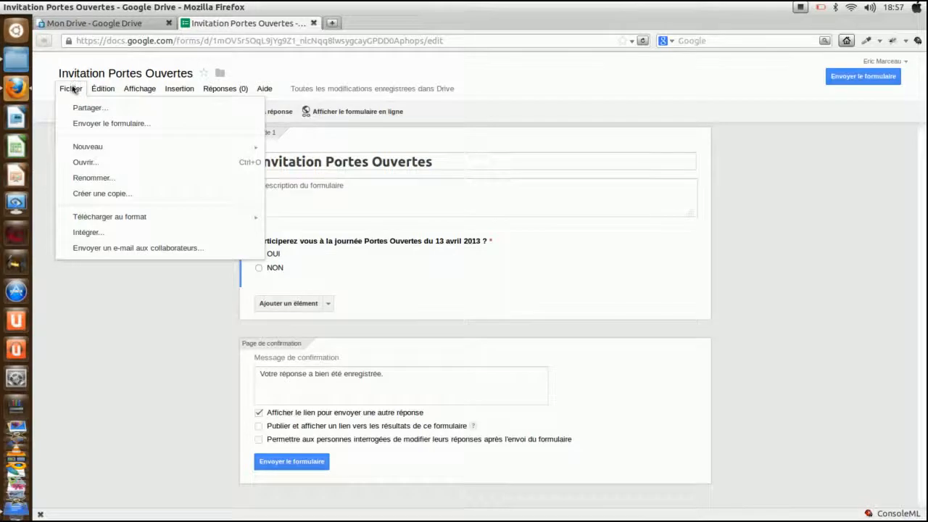
click(153, 322)
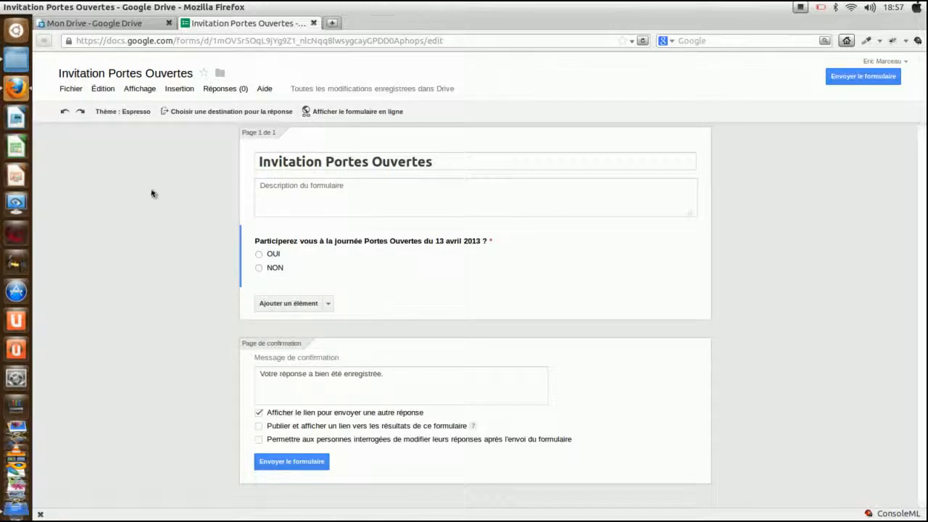
click(801, 9)
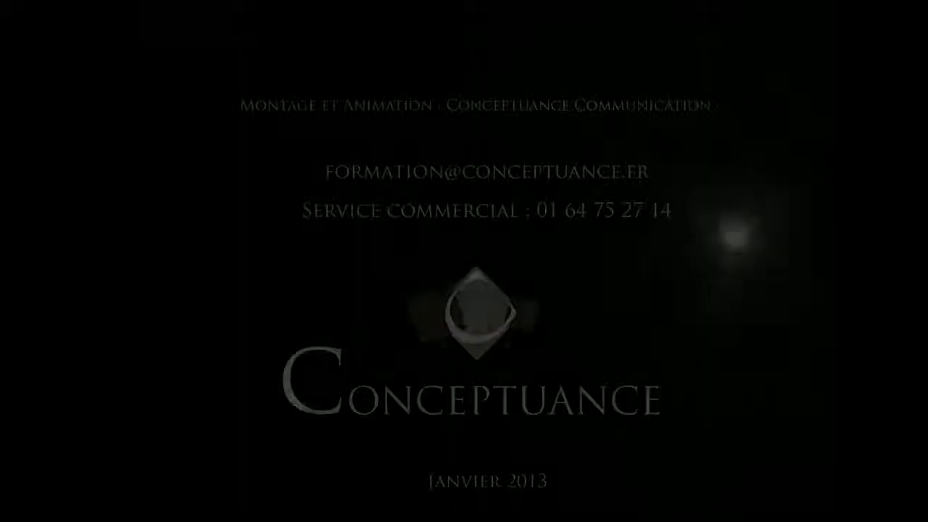